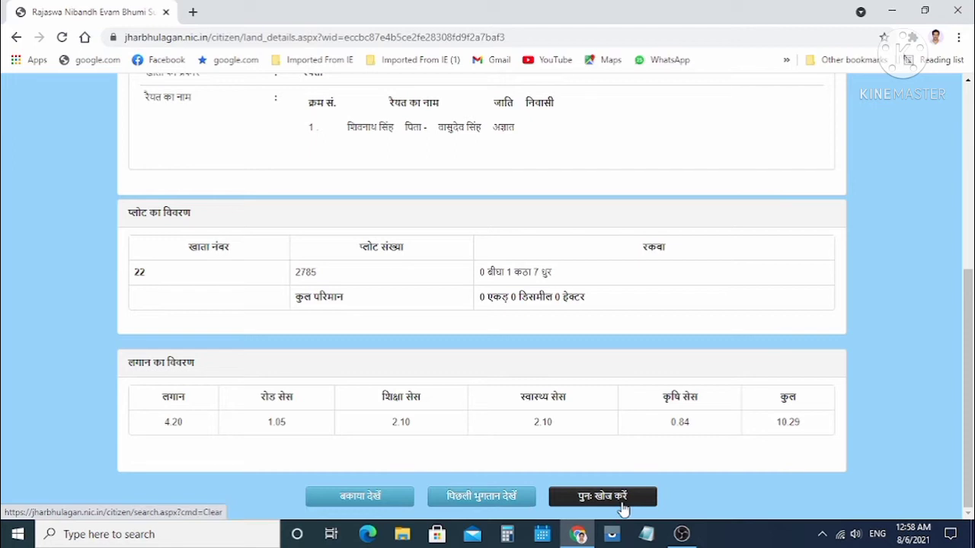
Show the outstanding rent dues for the current land record and start the online payment for 2021-2022
left_click(370, 506)
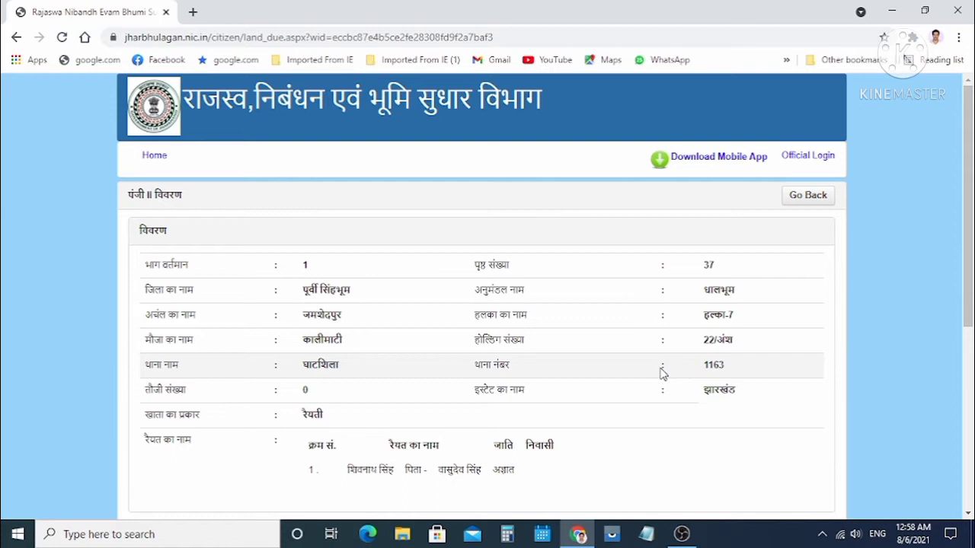
scroll(767, 364, "down", 4)
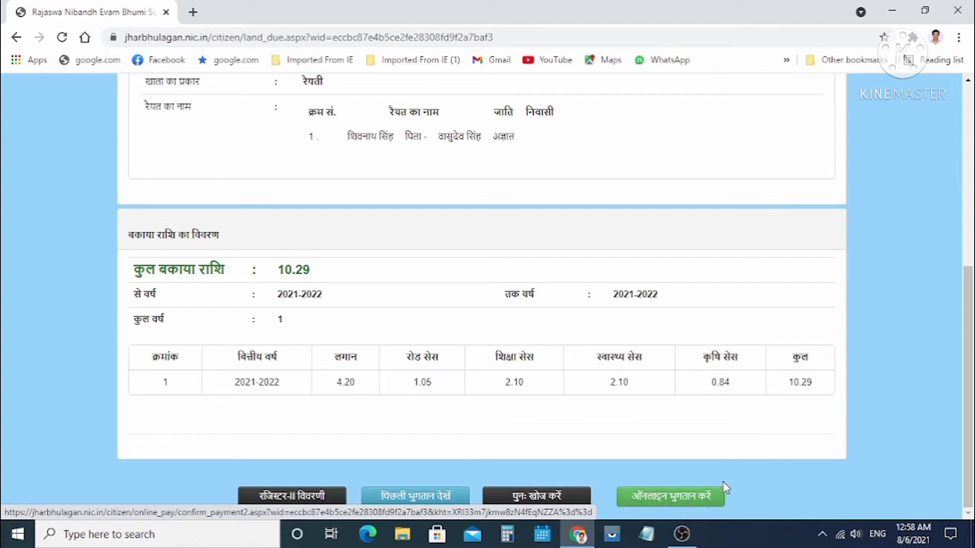
left_click(686, 503)
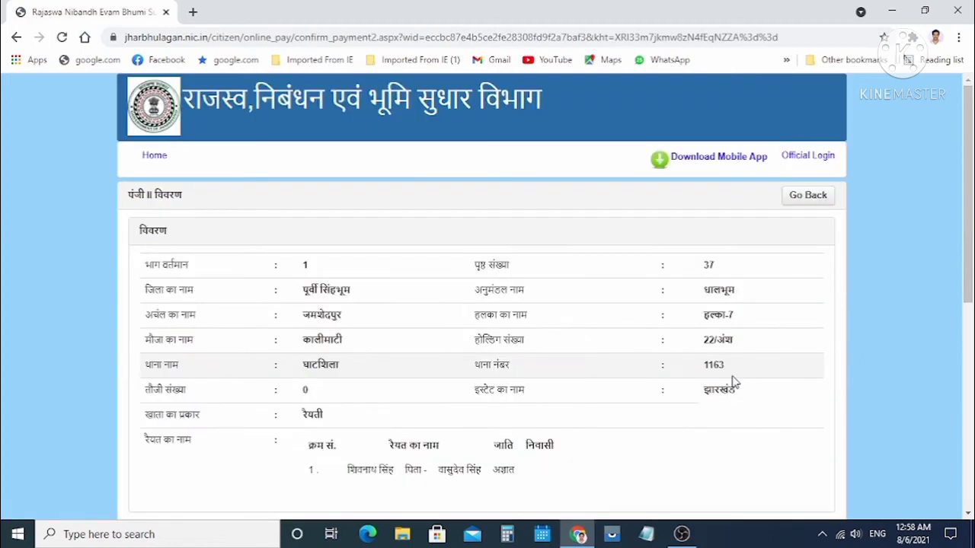
Review the payment breakdown, accept the terms and payment-ID notice, and proceed to pay the land rent
scroll(663, 387, "down", 3)
scroll(584, 361, "down", 1)
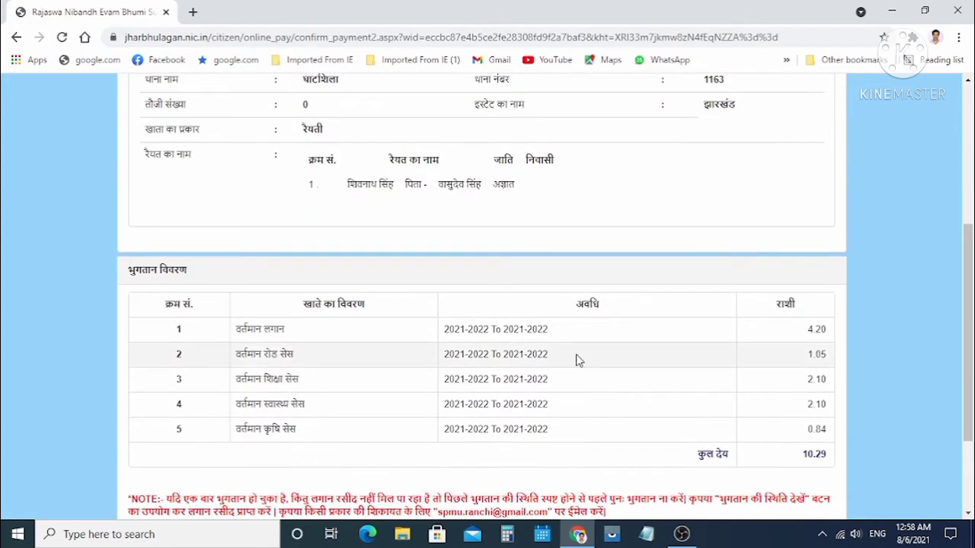
scroll(576, 359, "up", 3)
scroll(564, 256, "down", 4)
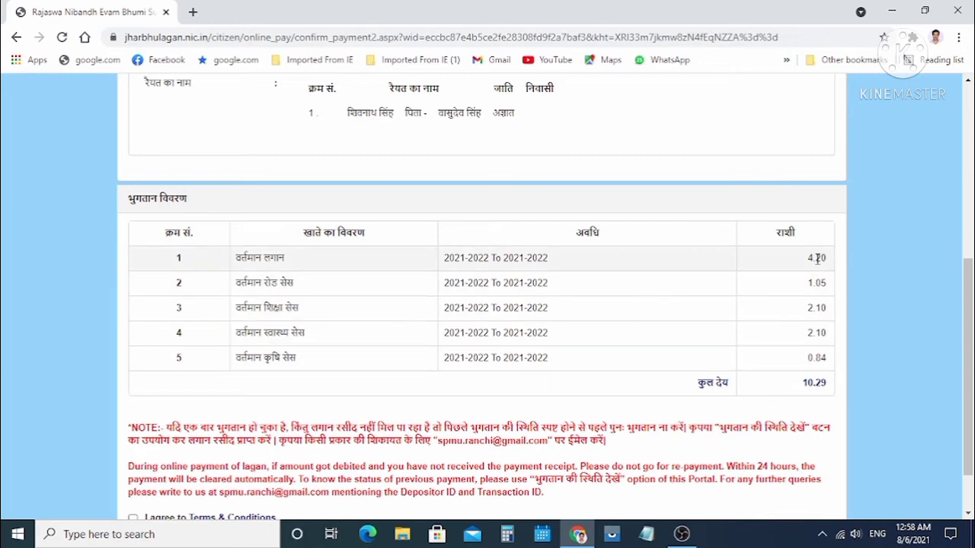
scroll(739, 293, "down", 1)
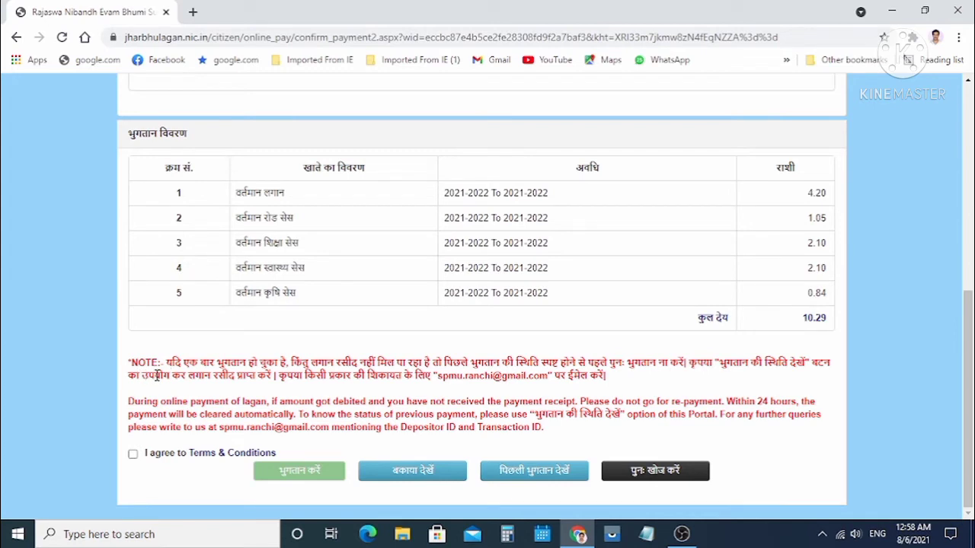
left_click(133, 457)
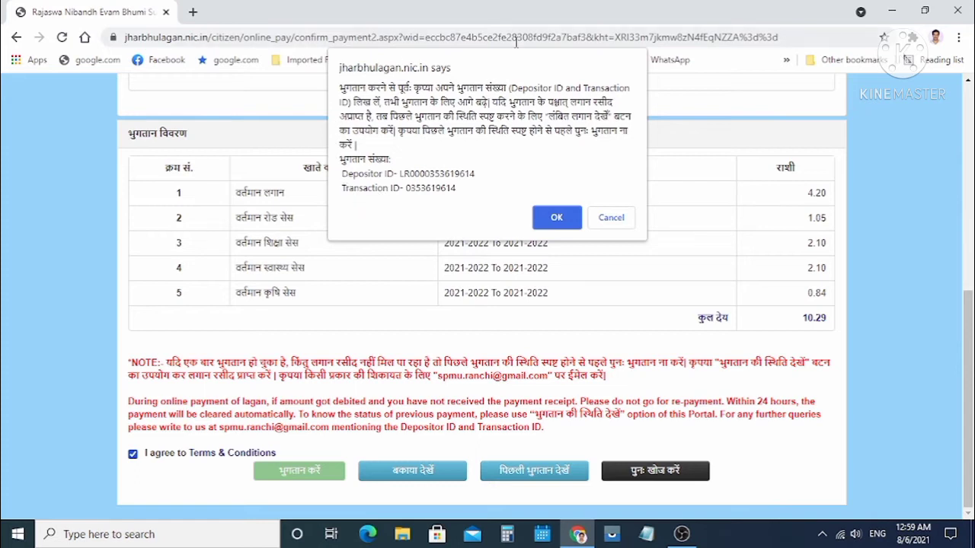
left_click(557, 219)
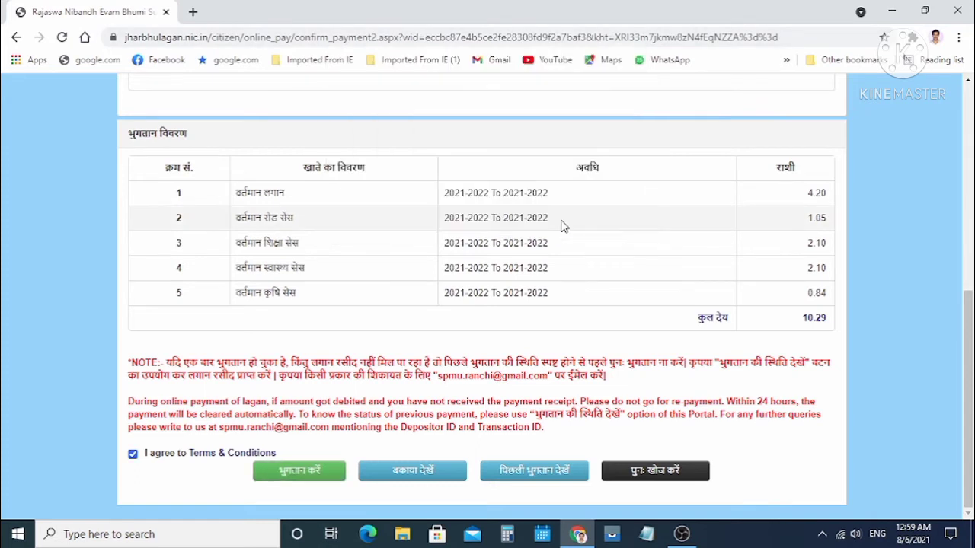
left_click(302, 478)
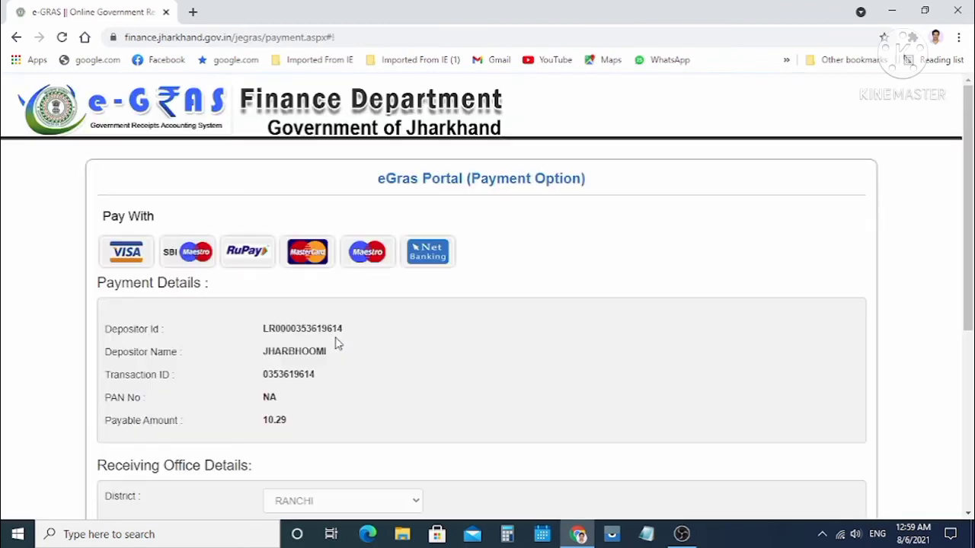
Review the eGras payment and receiving office details, and submit the payment with SBIEPAY as the gateway
scroll(395, 327, "down", 2)
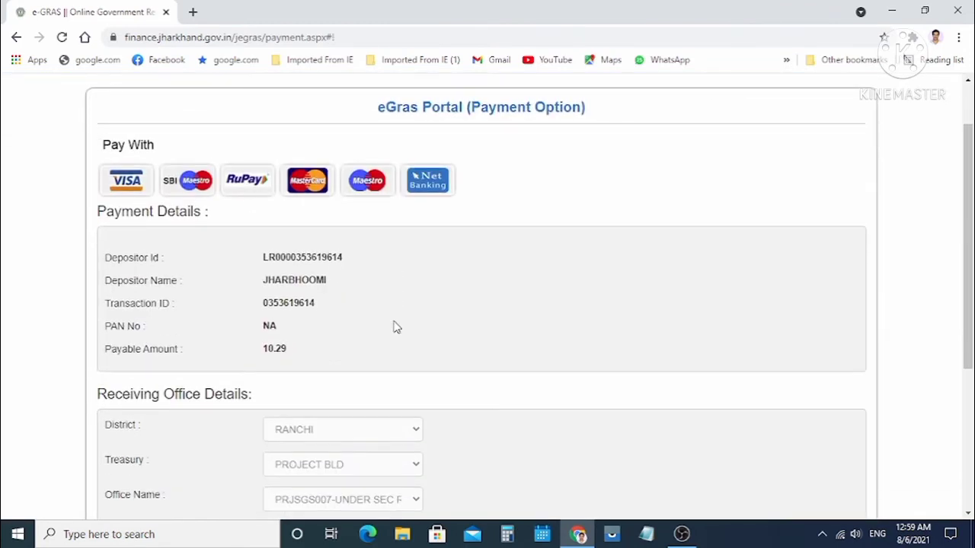
scroll(425, 313, "down", 2)
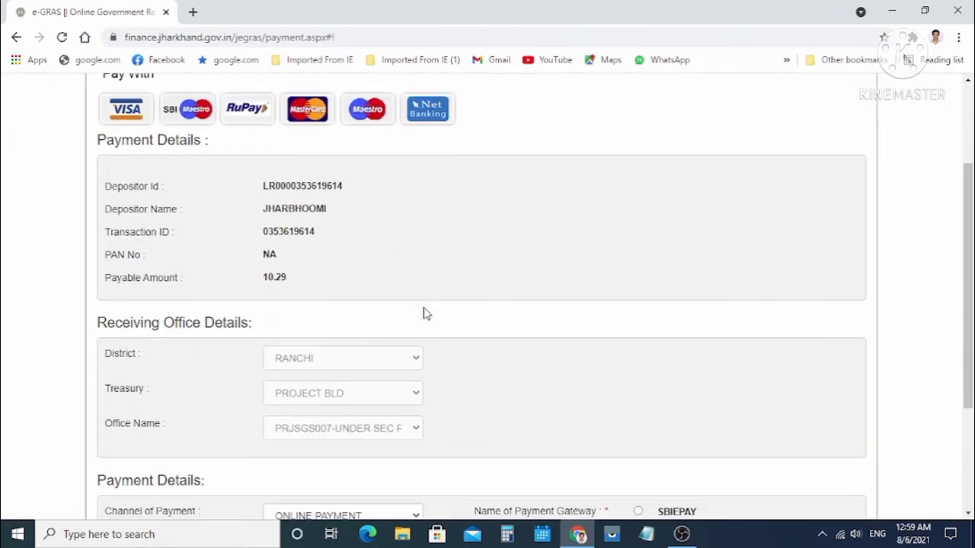
scroll(425, 314, "down", 5)
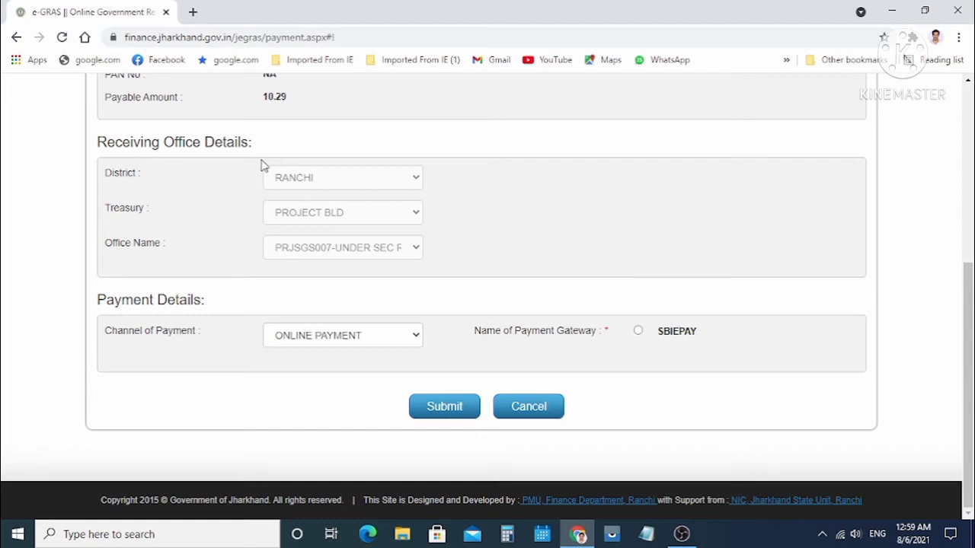
scroll(251, 212, "up", 1)
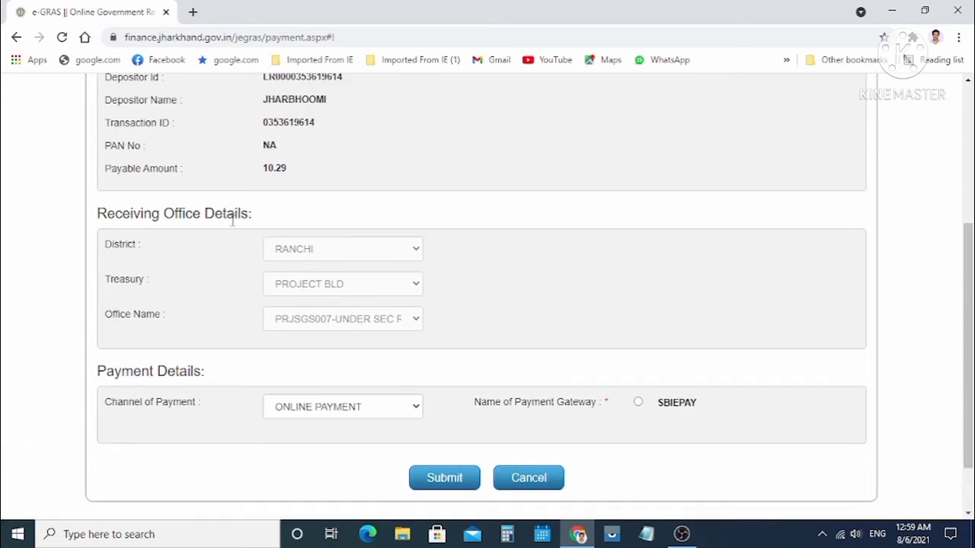
scroll(185, 278, "up", 4)
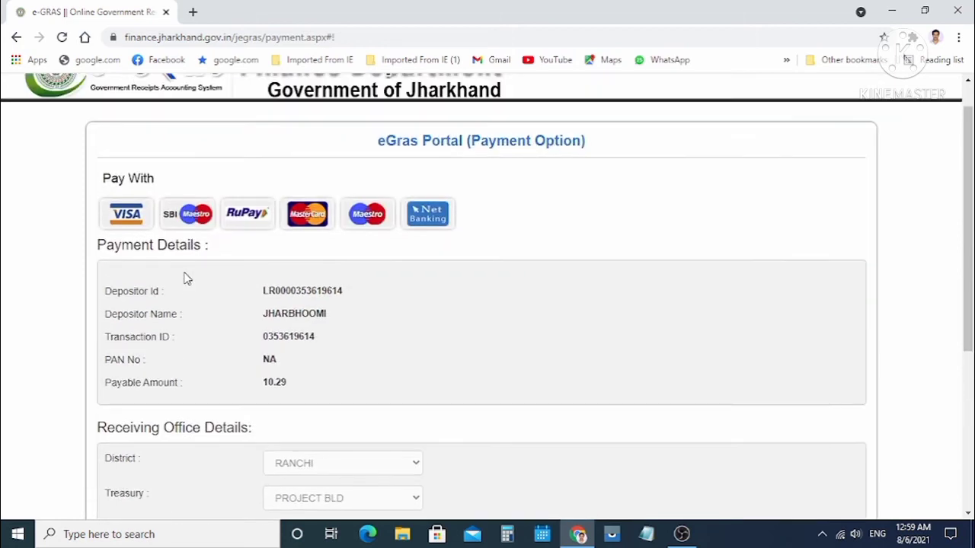
scroll(299, 250, "down", 4)
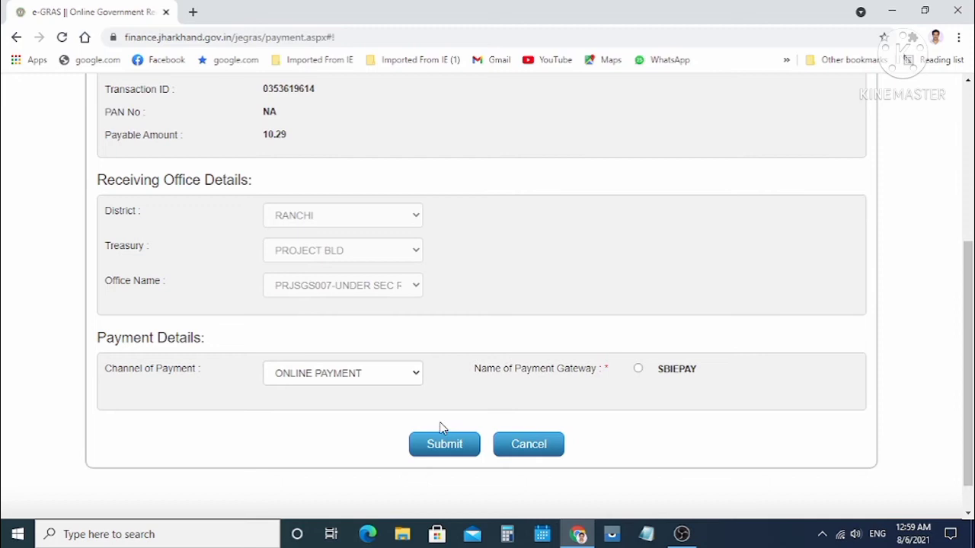
scroll(342, 243, "up", 3)
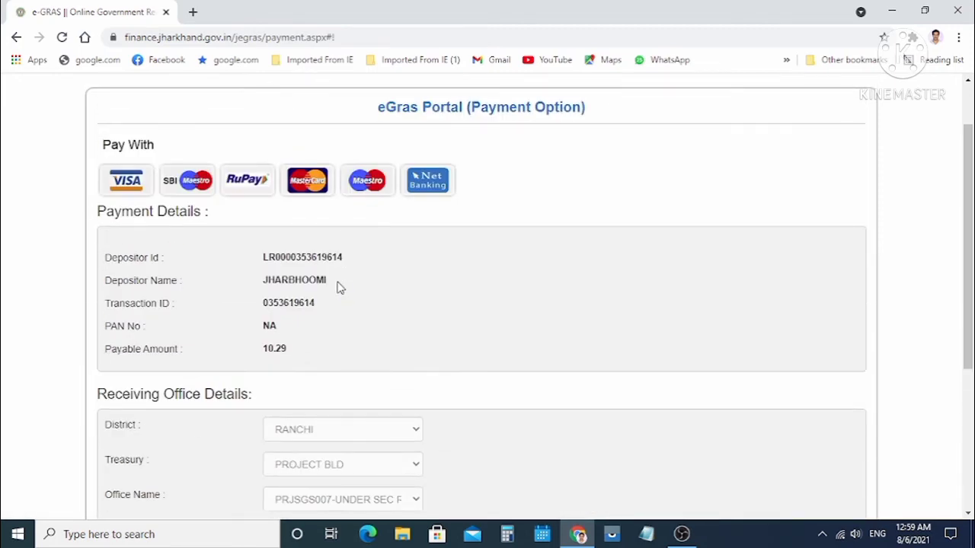
scroll(339, 388, "down", 3)
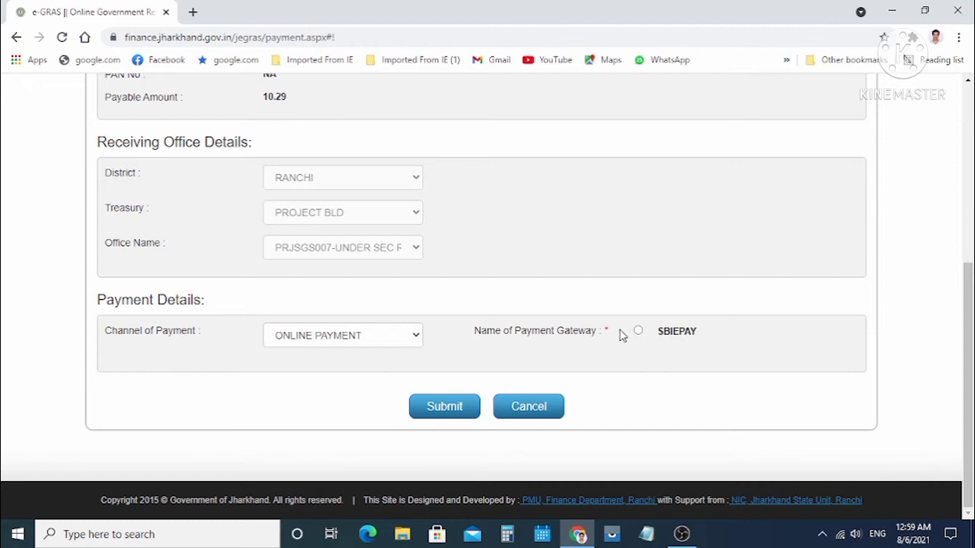
left_click(638, 332)
left_click(438, 408)
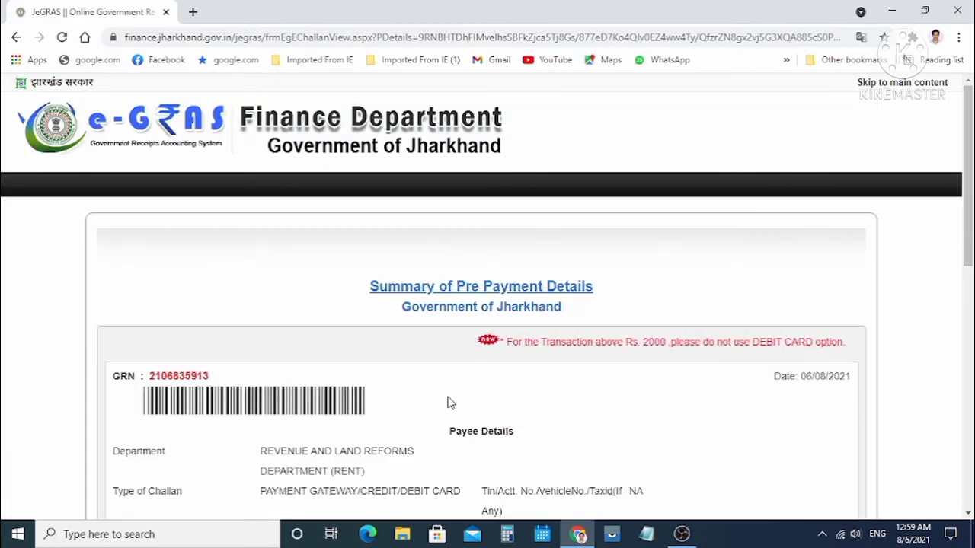
Agree to the notice on the pre-payment summary and confirm proceeding to payment
scroll(457, 400, "down", 4)
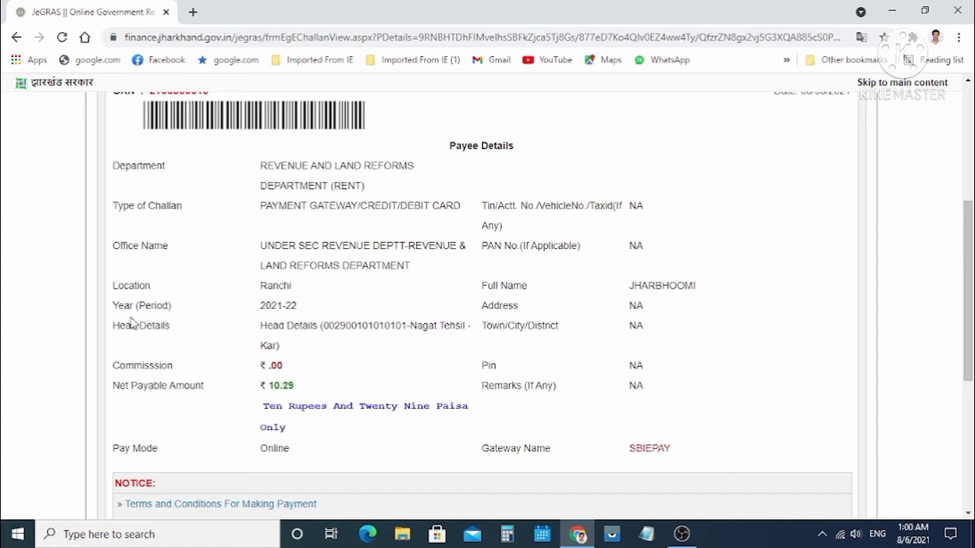
scroll(141, 320, "down", 3)
left_click(123, 379)
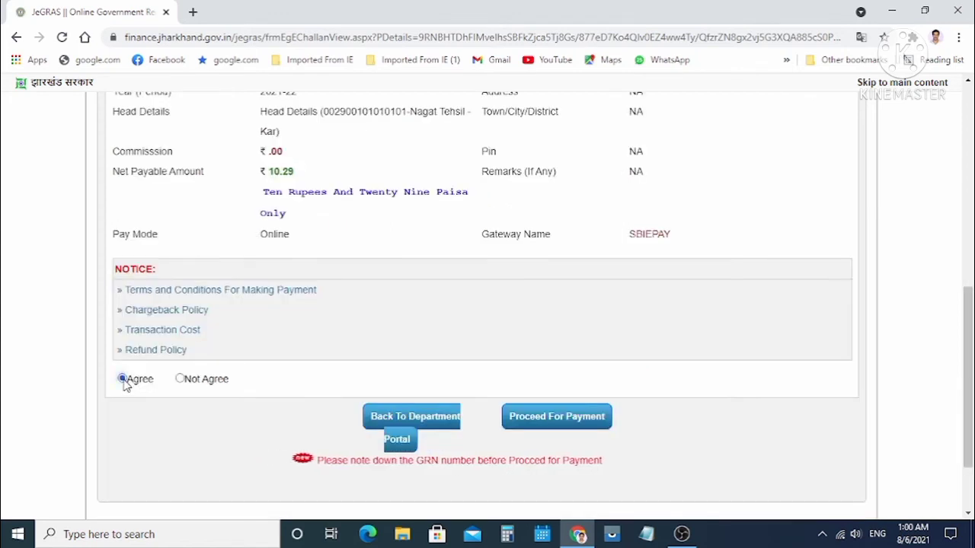
left_click(540, 421)
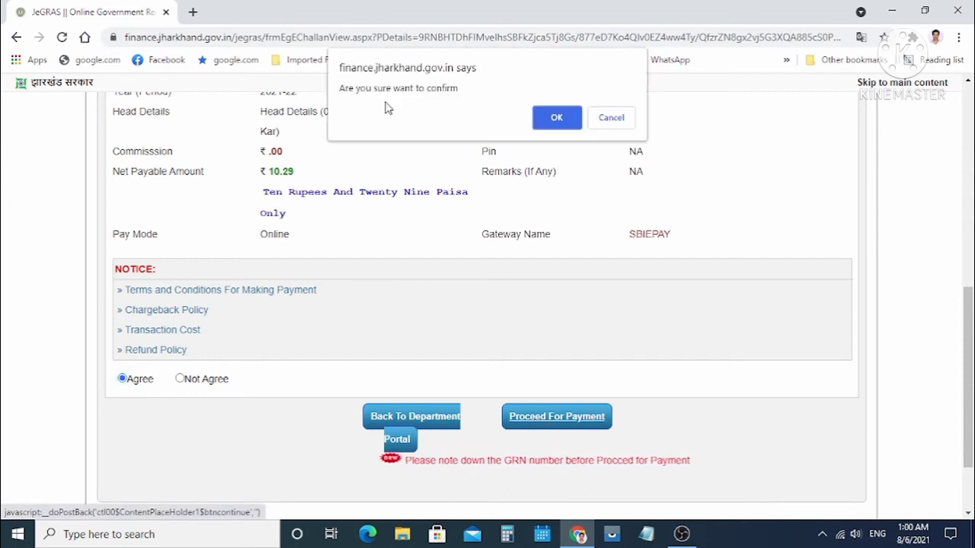
left_click(562, 121)
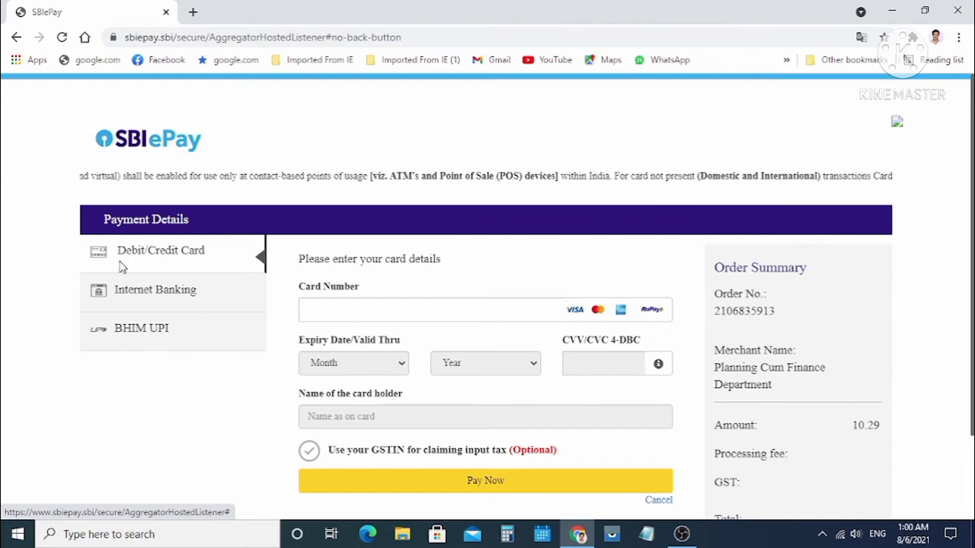
Choose Internet Banking with SBI as the payment method and continue to the bank's payment site
left_click(138, 297)
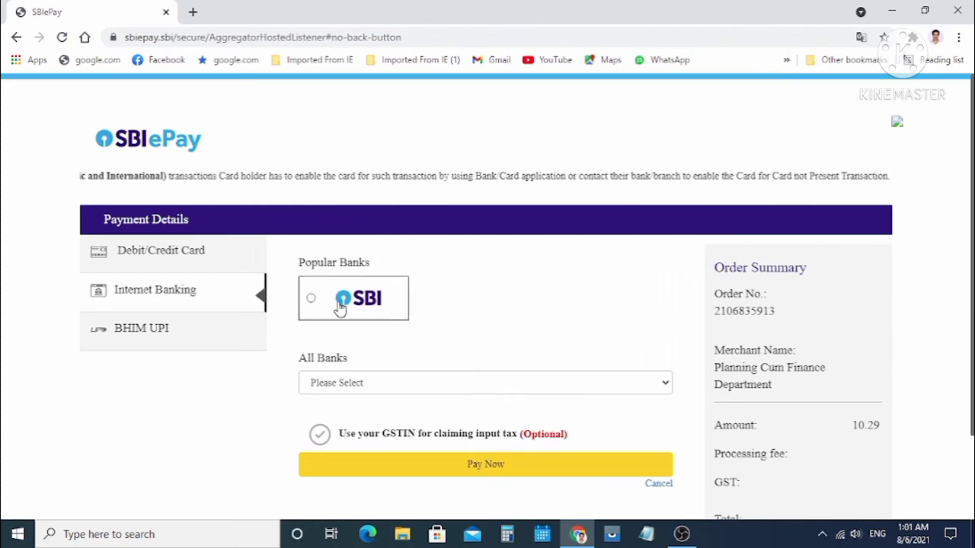
left_click(313, 302)
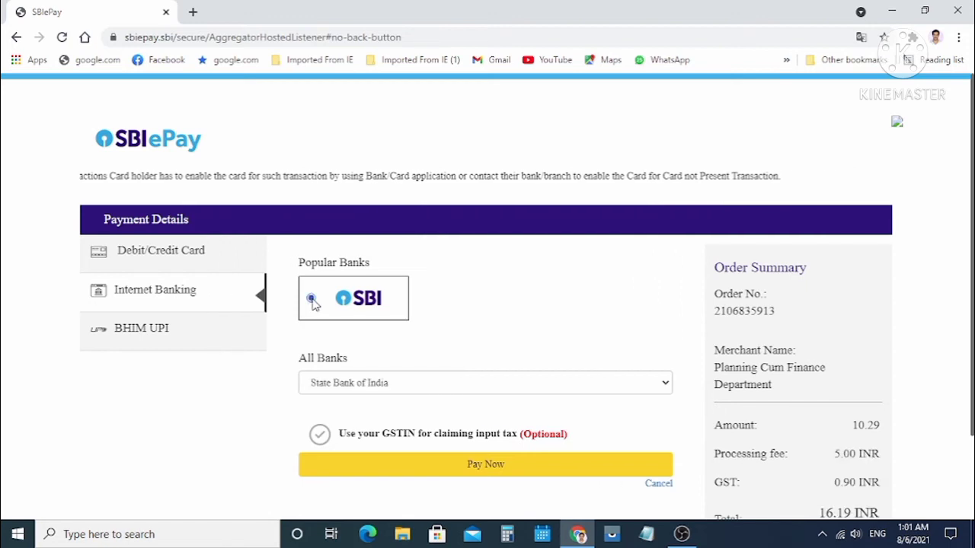
scroll(511, 366, "down", 1)
left_click(492, 364)
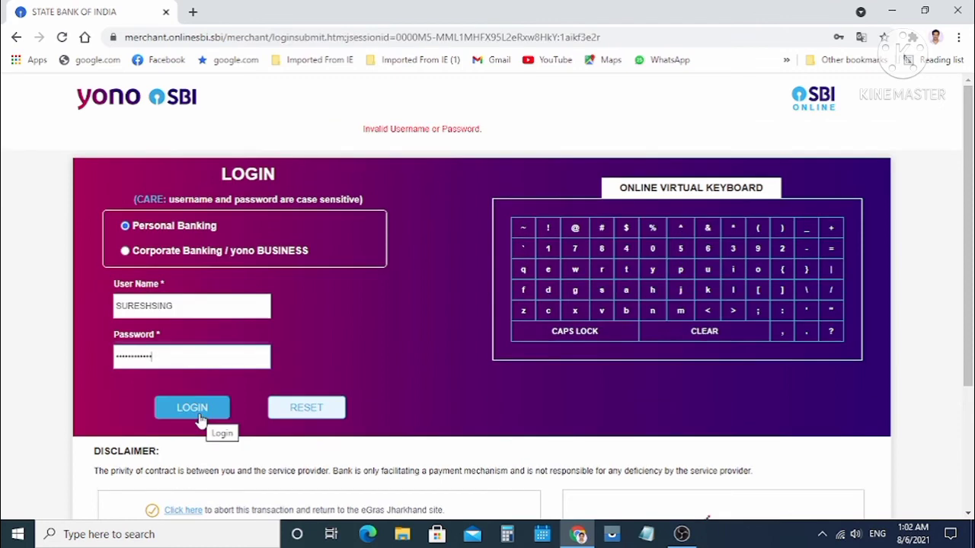
Log in to SBI personal banking with the account user name and password, and decline saving the password in the browser
left_click(198, 416)
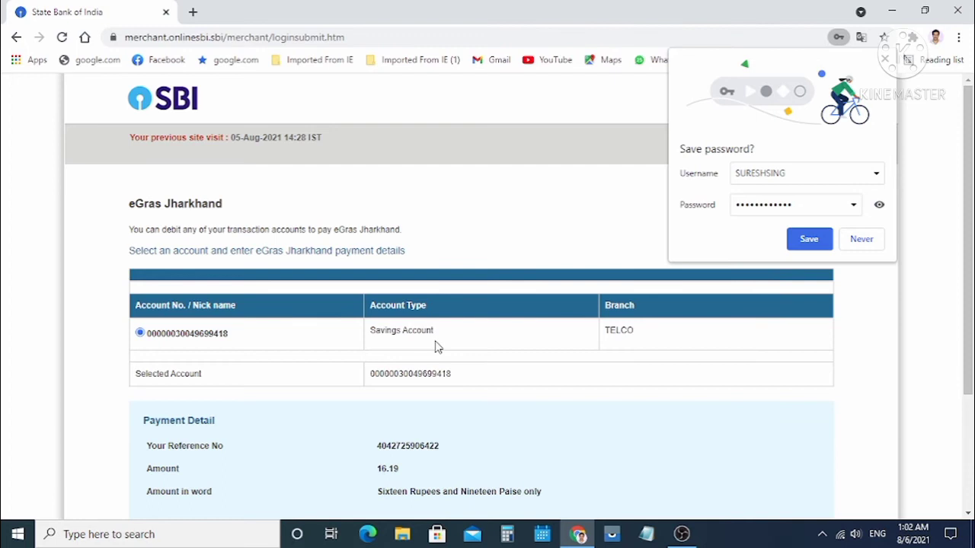
scroll(437, 347, "down", 1)
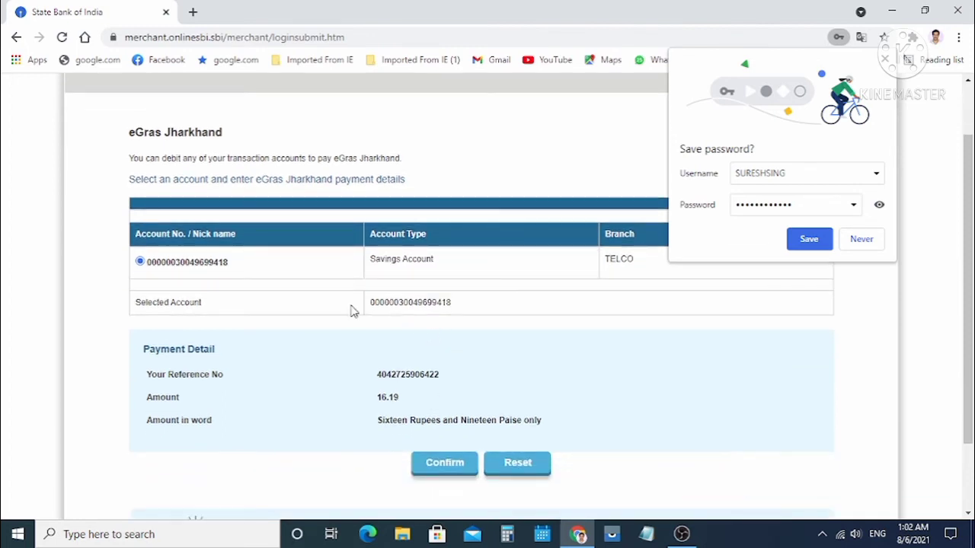
scroll(505, 328, "down", 1)
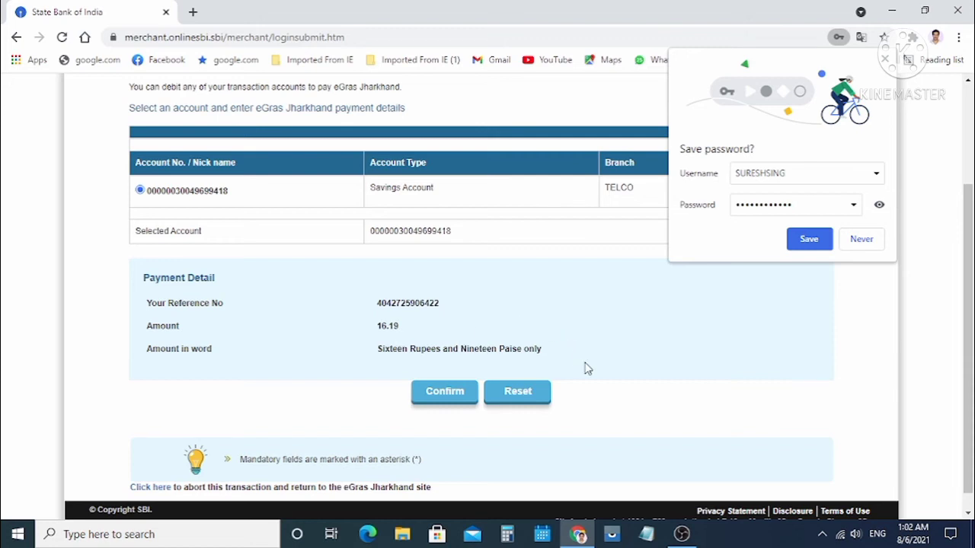
left_click(874, 242)
Confirm the savings account debit and transaction details, and authorise the payment with the high security transaction password
left_click(445, 398)
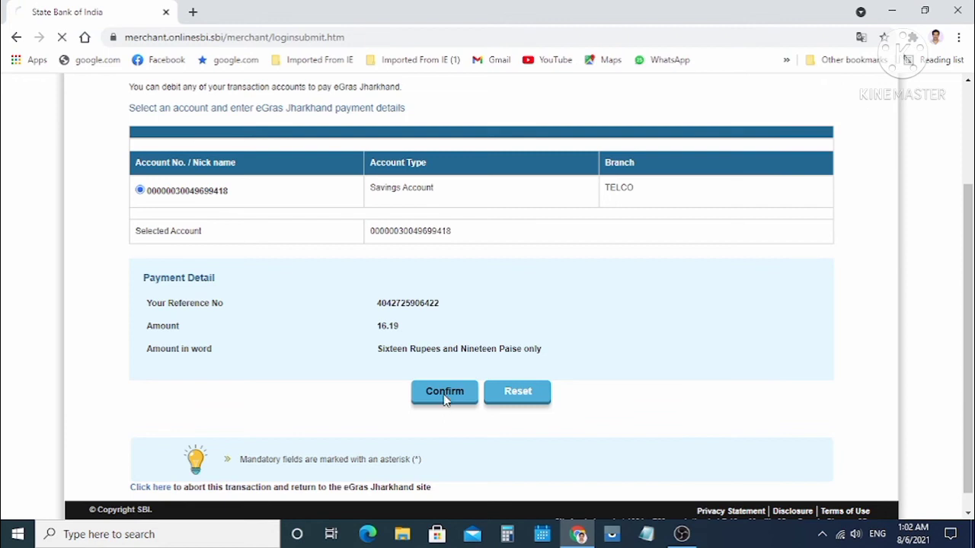
scroll(465, 392, "down", 2)
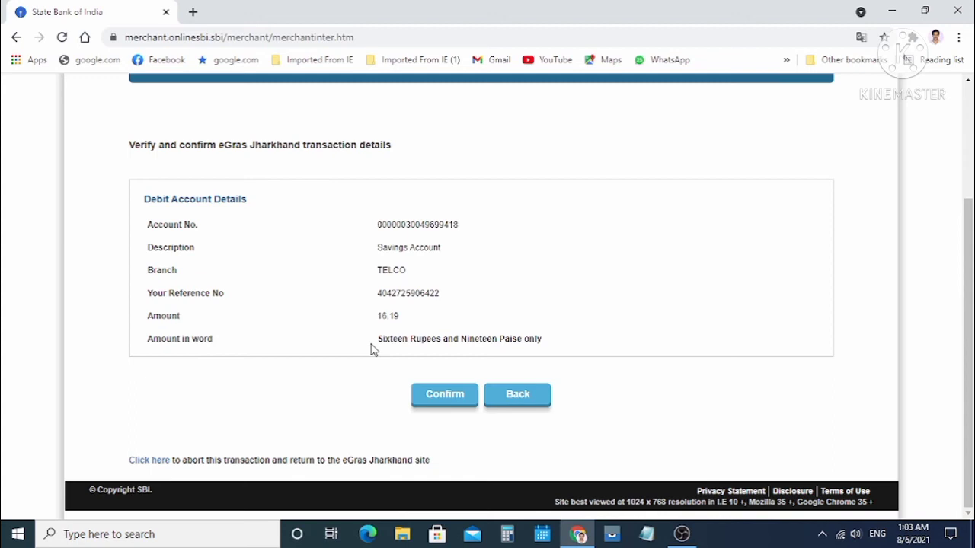
left_click(445, 401)
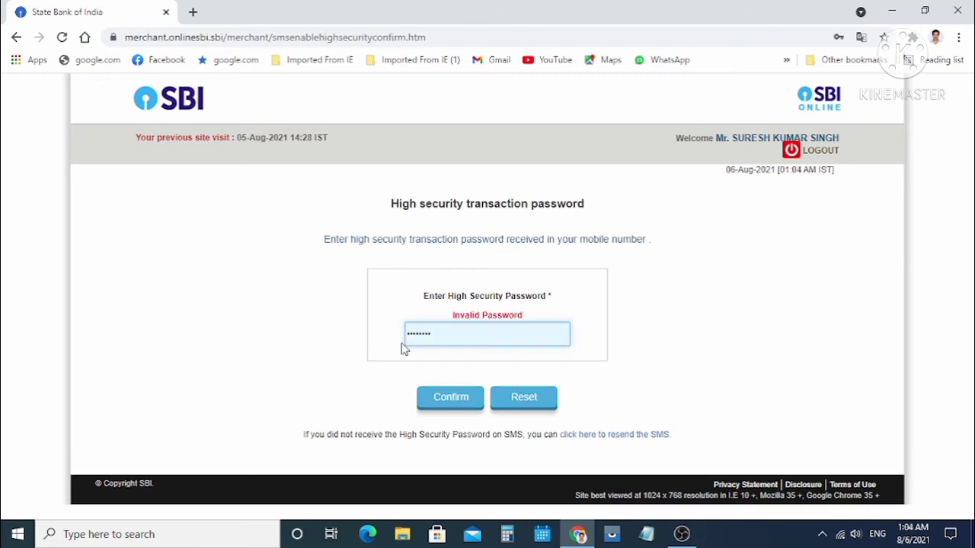
left_click(448, 405)
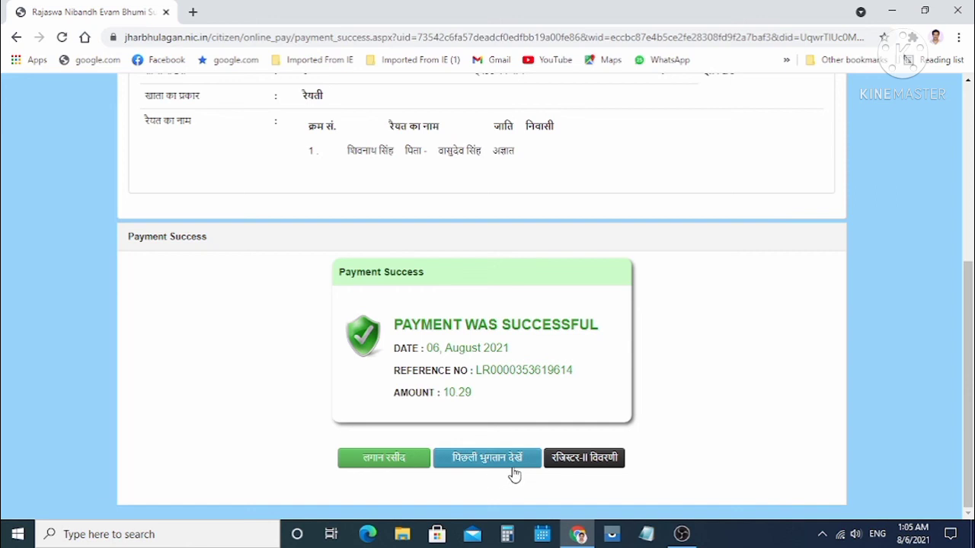
Open the land rent receipt (लगान रसीद) for the completed payment, dismiss the translation prompt and review the whole receipt
left_click(387, 461)
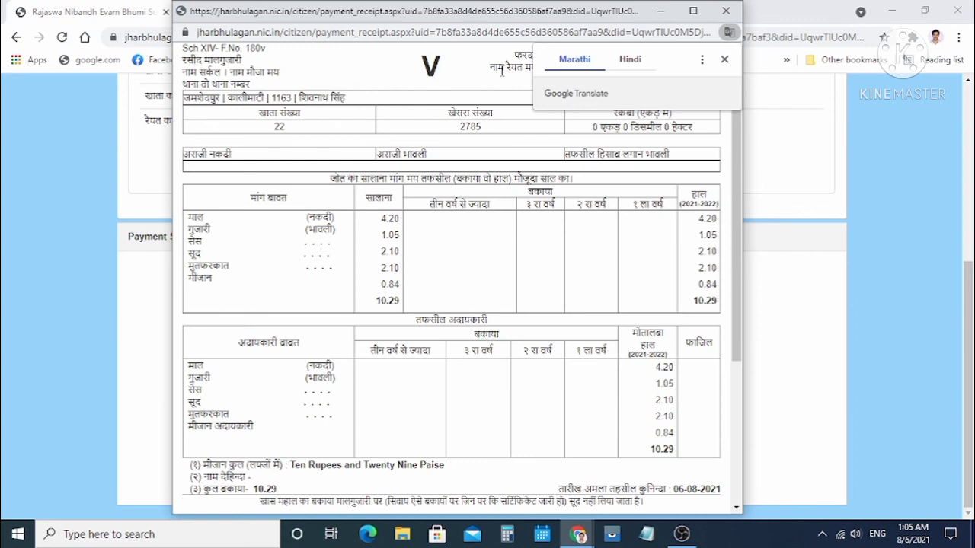
left_click(725, 59)
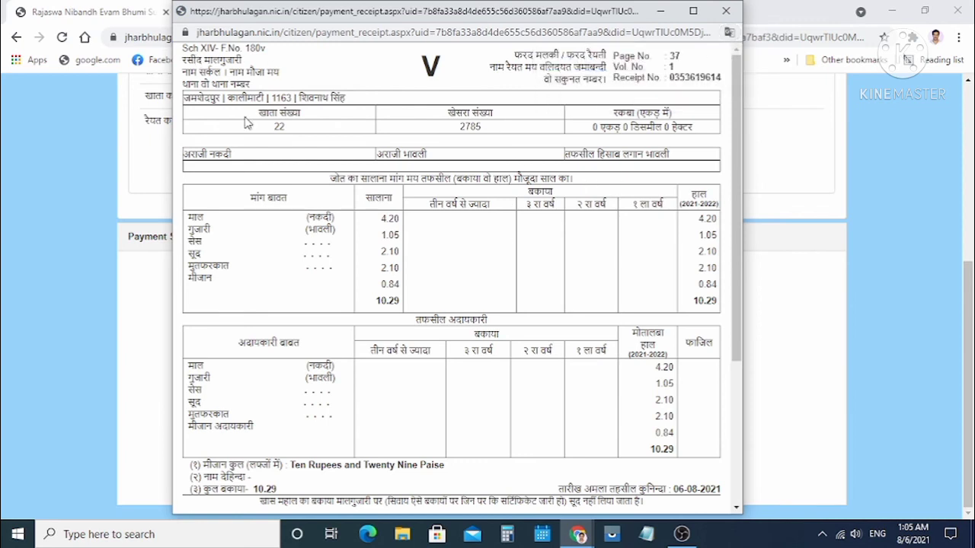
scroll(648, 274, "down", 1)
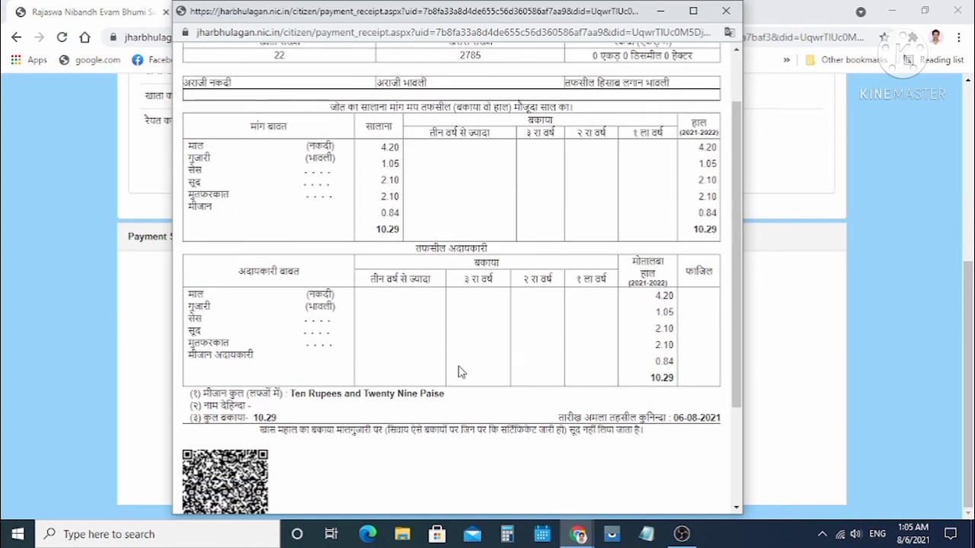
scroll(281, 258, "up", 1)
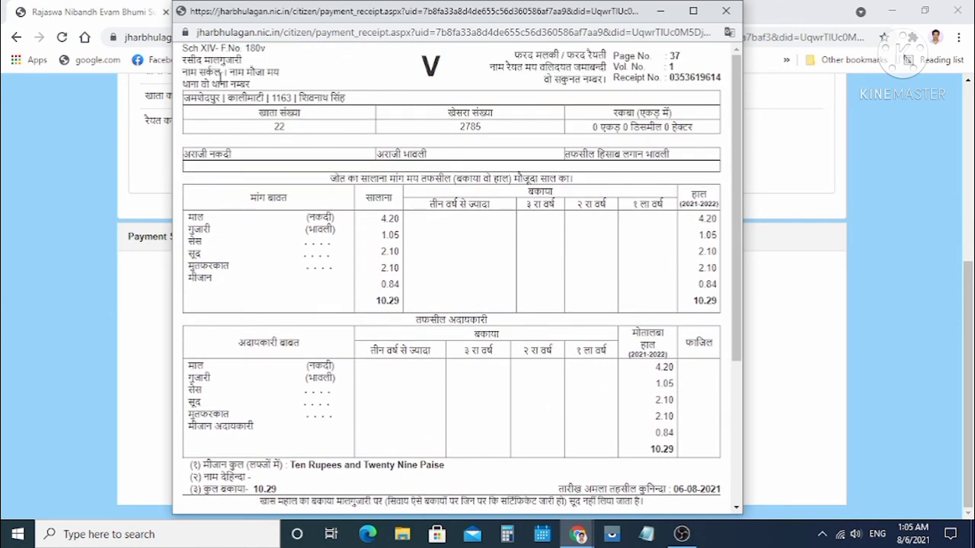
scroll(581, 151, "down", 3)
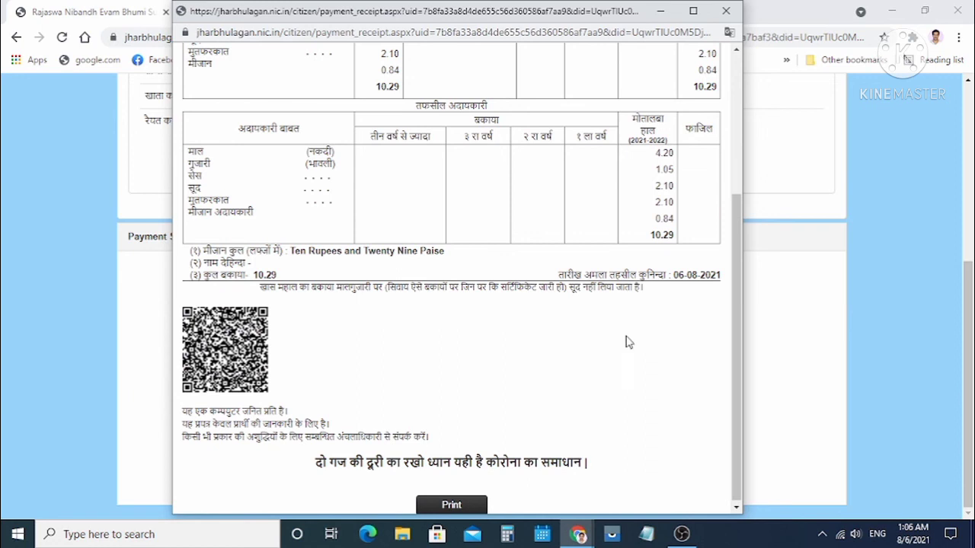
scroll(626, 339, "up", 3)
scroll(611, 339, "down", 3)
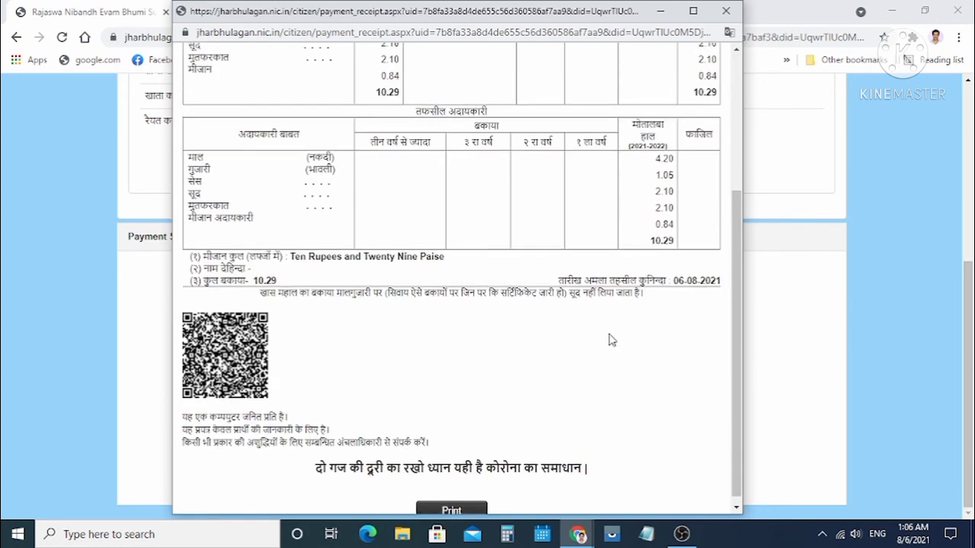
scroll(611, 340, "up", 3)
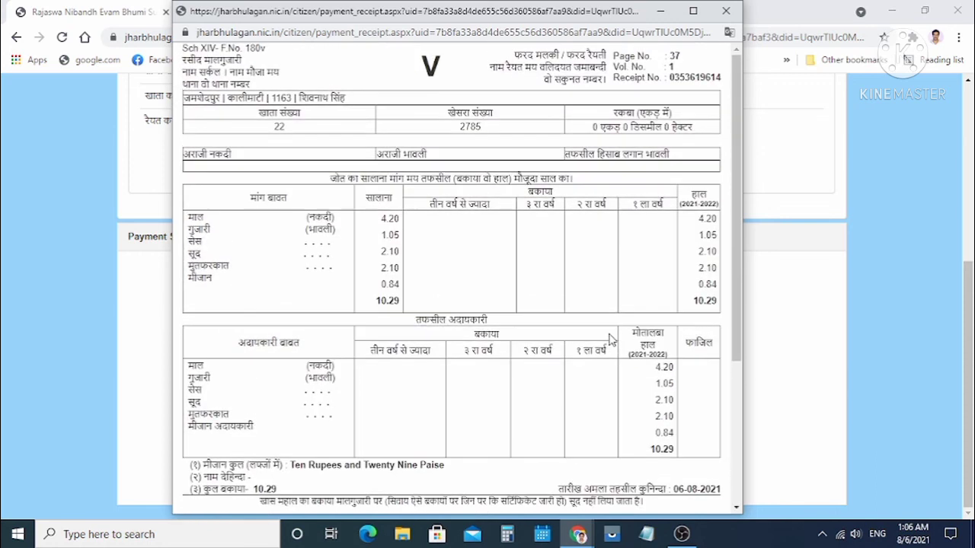